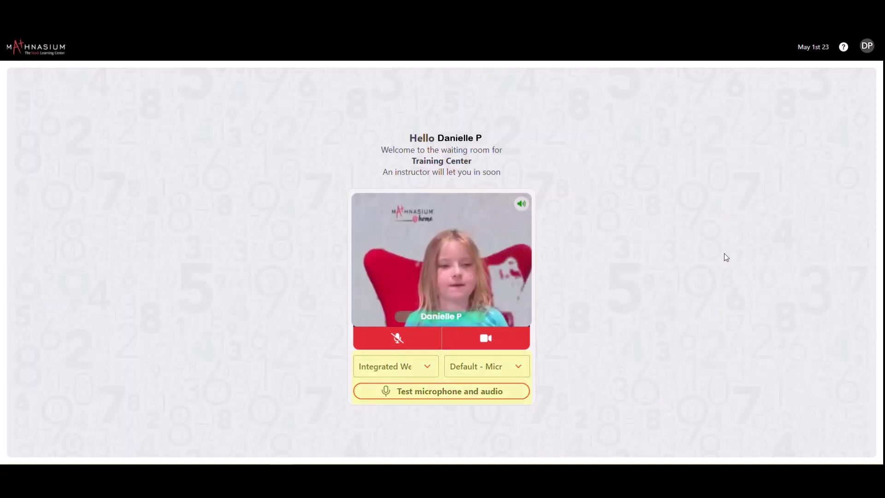
- Check the available cameras and microphones, keeping the current webcam
left_click(419, 366)
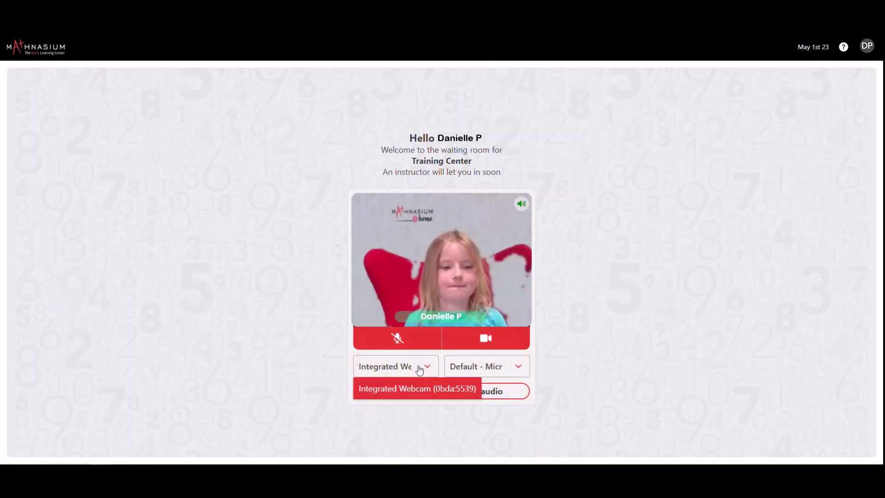
left_click(419, 368)
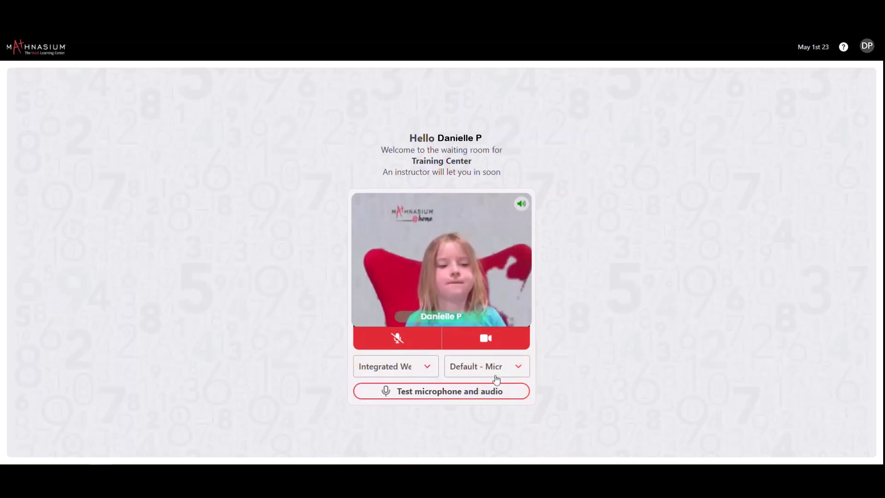
left_click(524, 370)
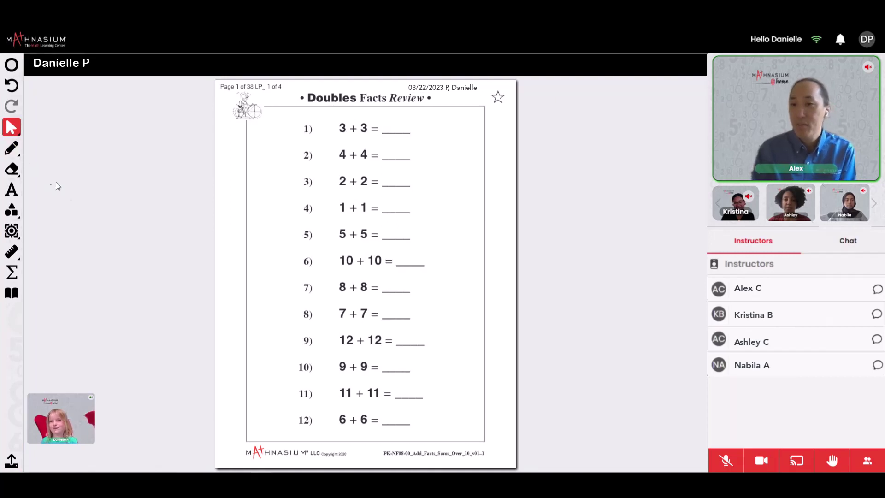
- Handwrite the answers 6, 8, 4, 2 and 10 for items 1–5 with the pen
left_click(11, 148)
left_click(37, 151)
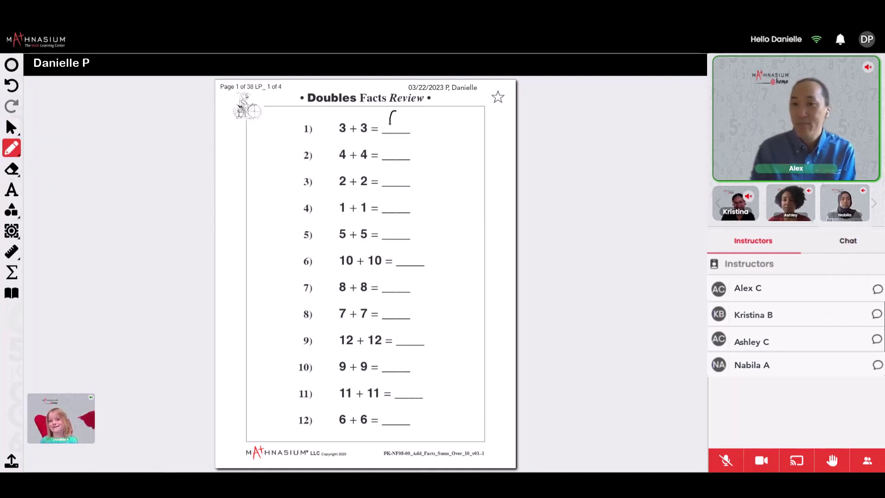
left_click_drag(389, 127, 408, 126)
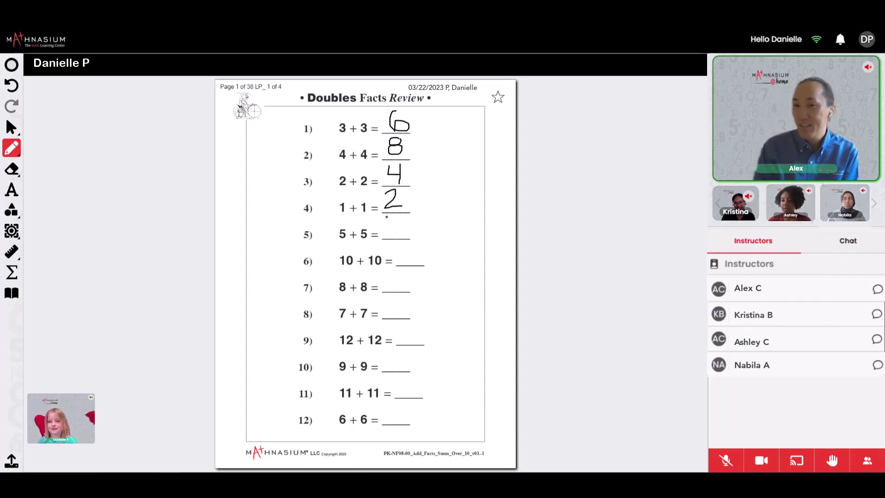
left_click_drag(392, 217, 407, 233)
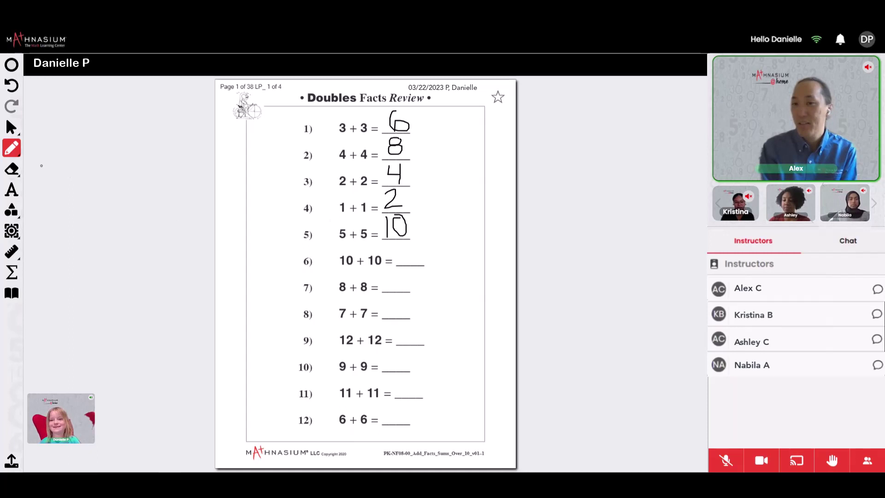
- Type the answers 20, 16, 14, 24 and 18 into the items 6–10 blanks
left_click(12, 190)
left_click(399, 260)
type("20")
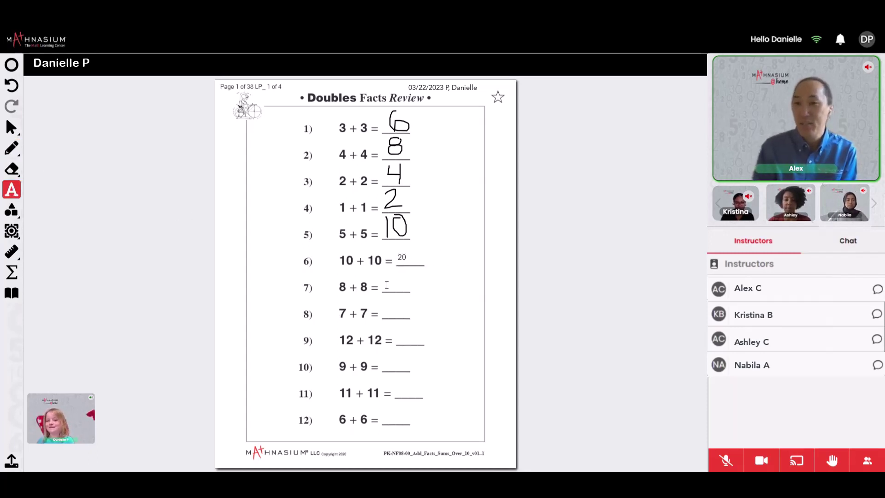
left_click(388, 286)
left_click(385, 313)
type("14")
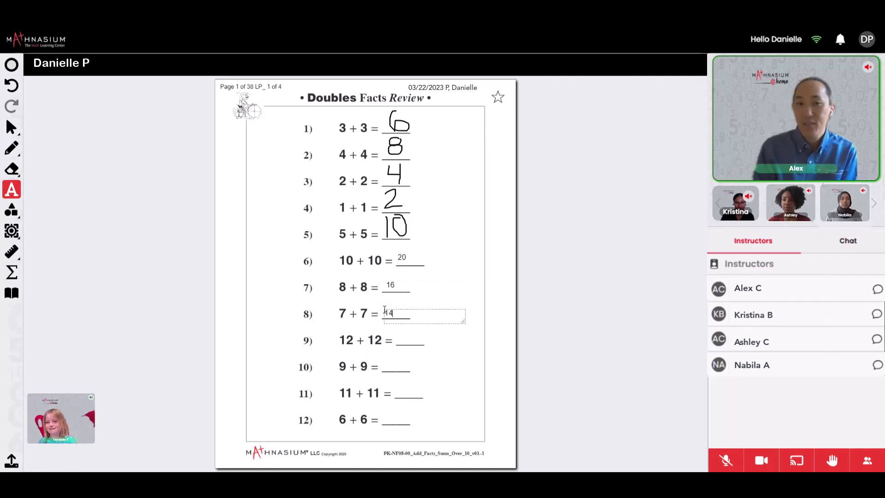
left_click(398, 337)
left_click(387, 358)
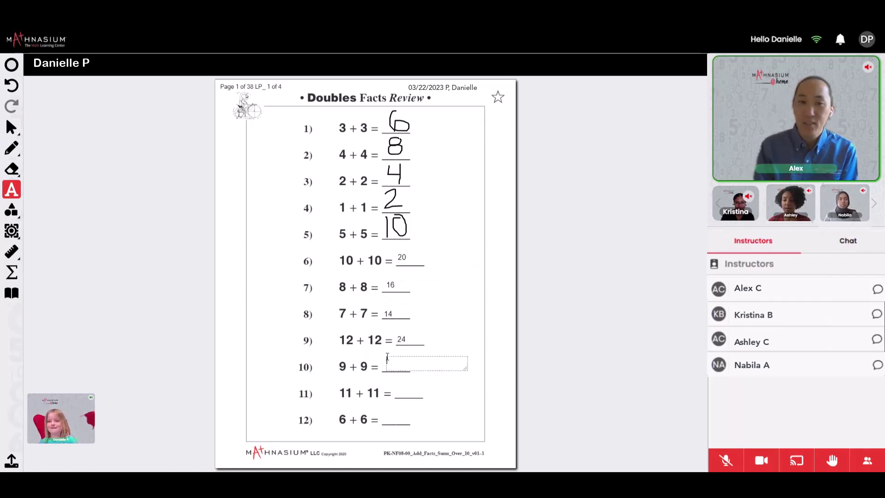
type("18")
left_click(570, 375)
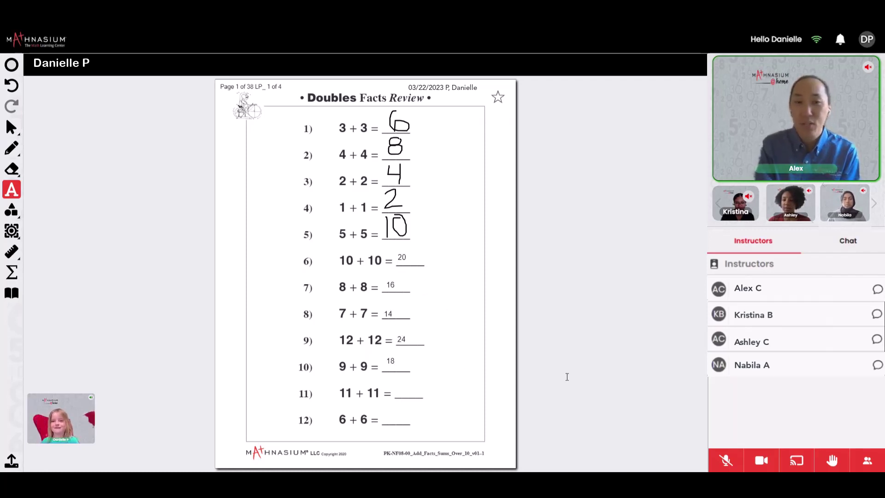
- Erase the handwritten 6 and 8, clear the remaining handwriting, and remove the pink heart
left_click(12, 170)
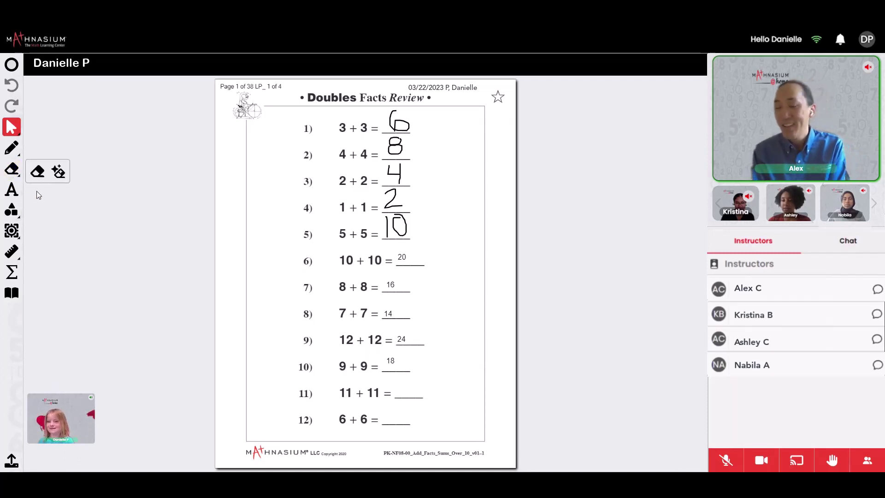
left_click(37, 172)
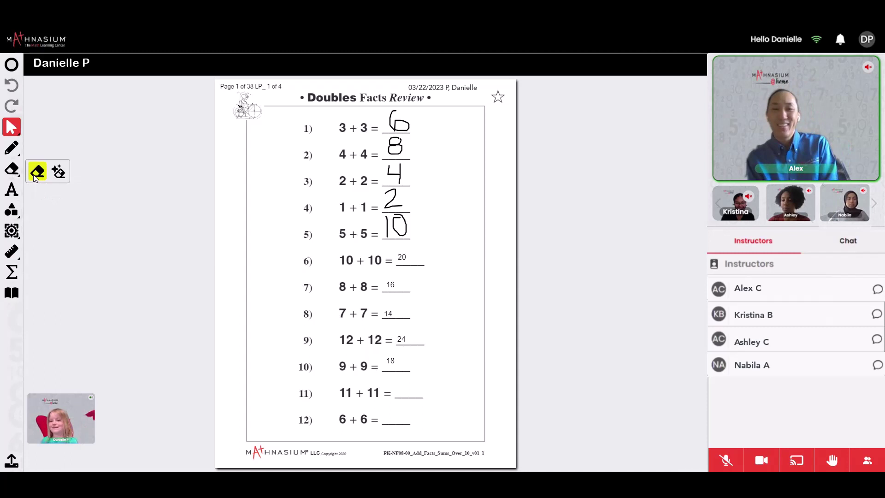
left_click(400, 127)
left_click(395, 147)
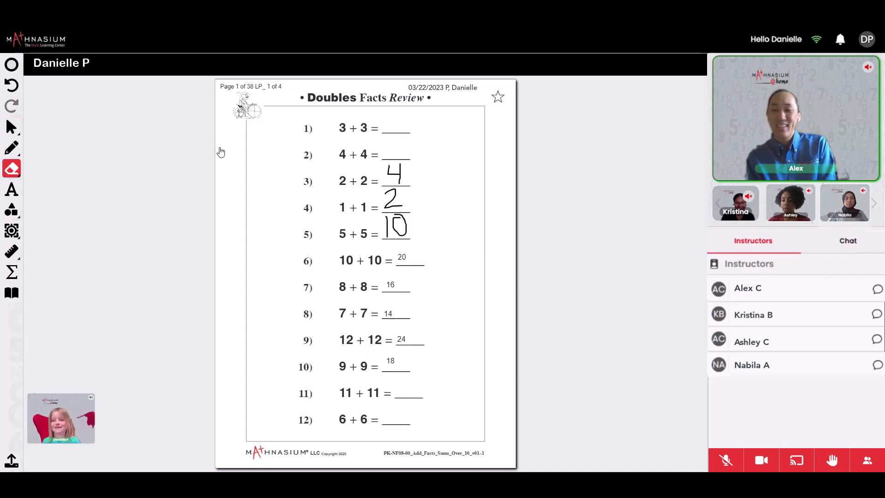
left_click(12, 169)
left_click(58, 173)
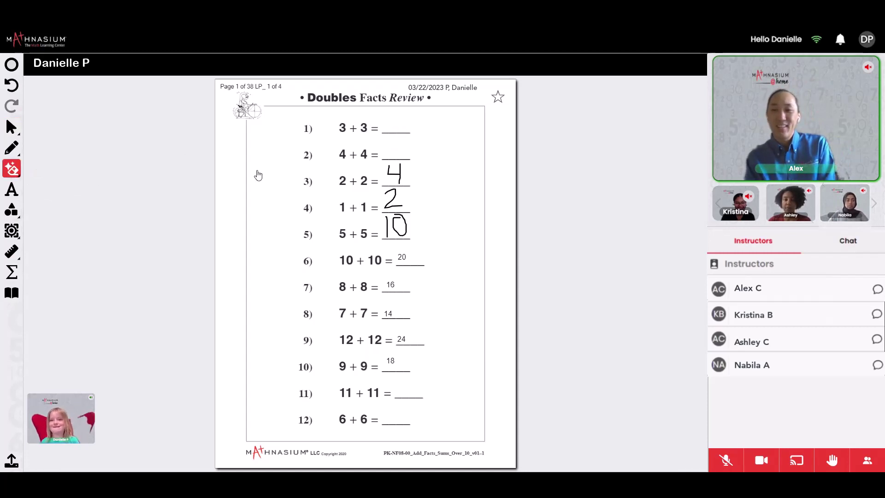
left_click(198, 270)
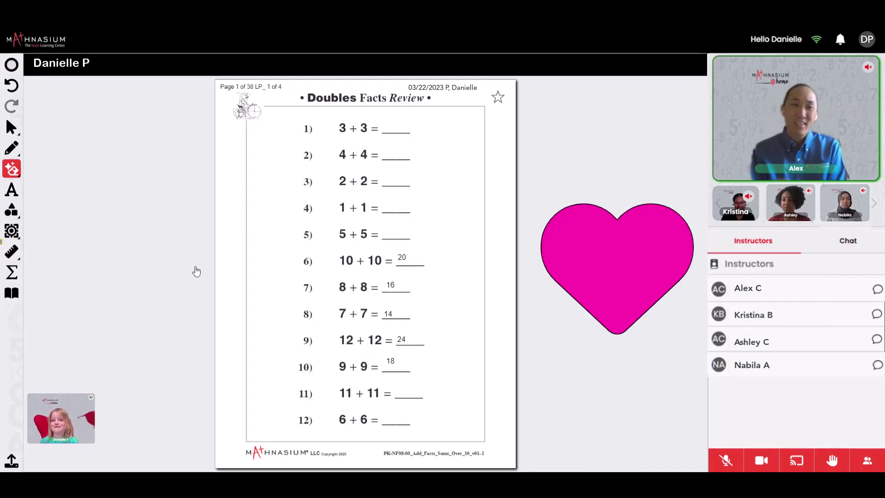
left_click(636, 262)
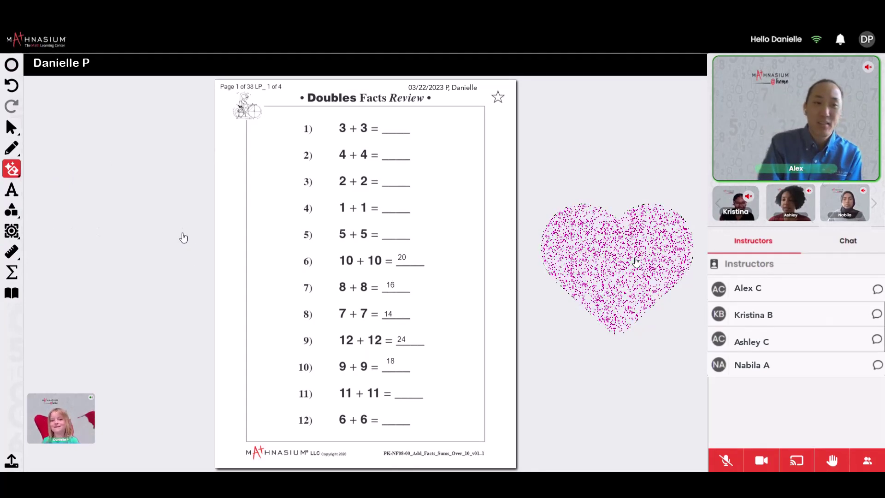
- Undo the erasing three times to restore the handwritten answers, then return to selection
left_click(11, 86)
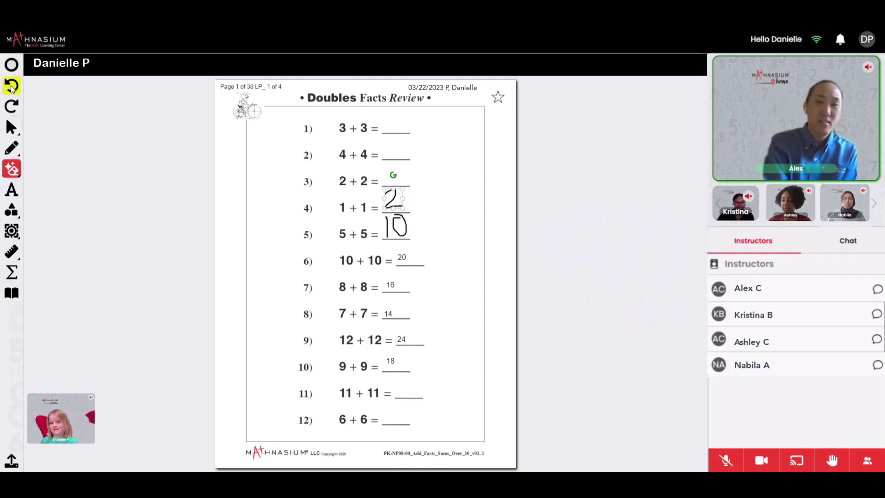
left_click(11, 86)
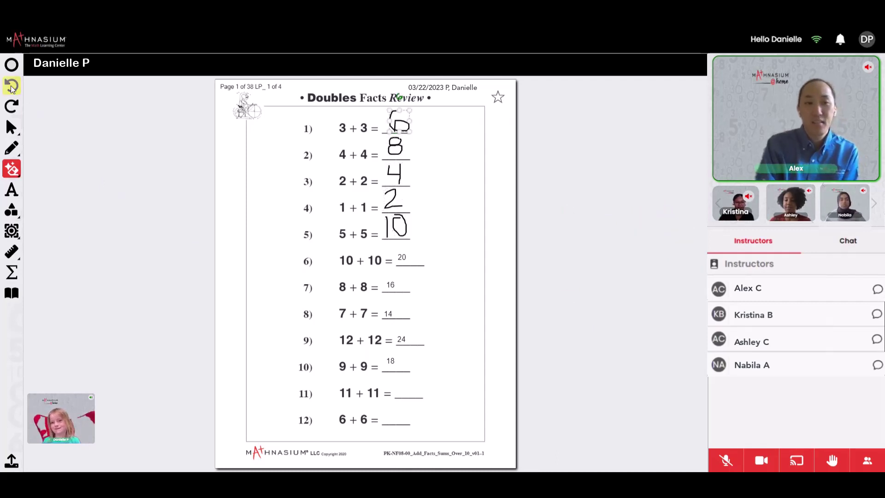
left_click(11, 87)
left_click(11, 105)
left_click(11, 105)
left_click(11, 127)
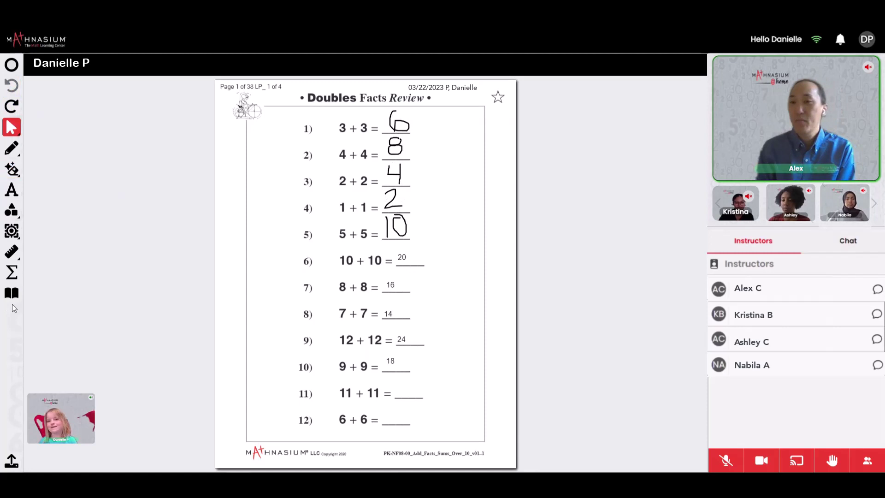
- Zoom in on the worksheet answers, then zoom back out to fit the full page
left_click(12, 231)
left_click(57, 233)
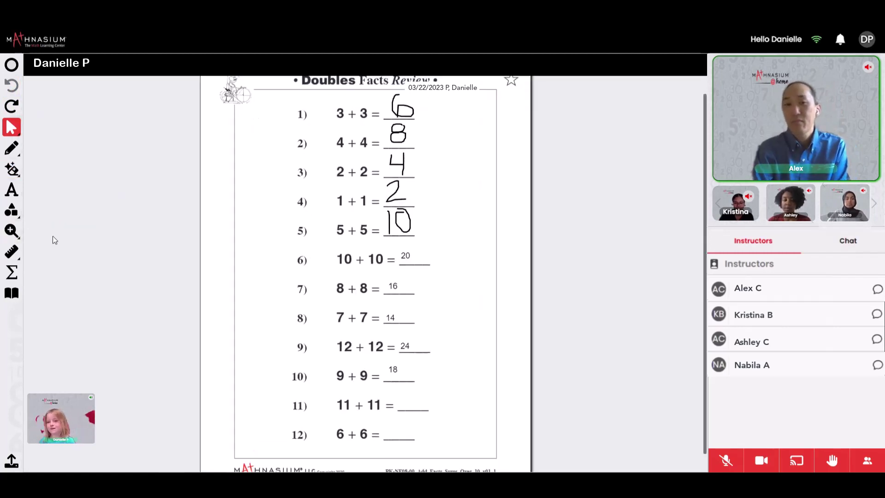
left_click(11, 231)
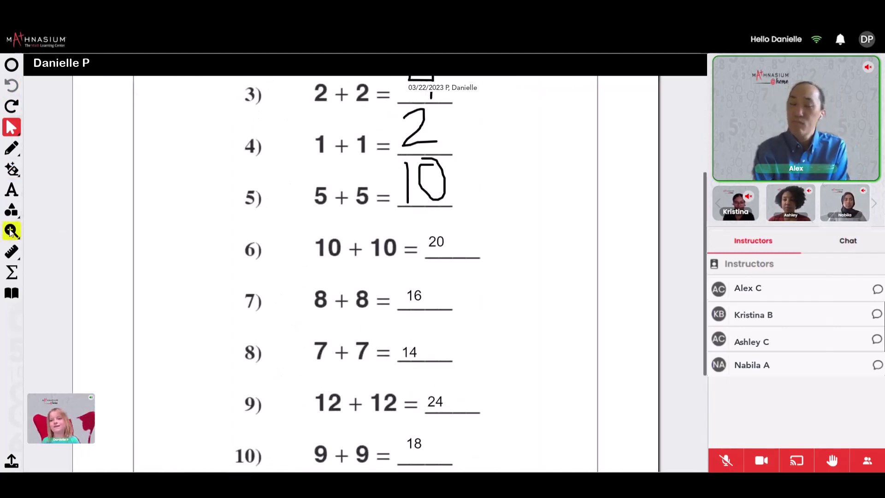
left_click(11, 231)
left_click(79, 233)
left_click(11, 231)
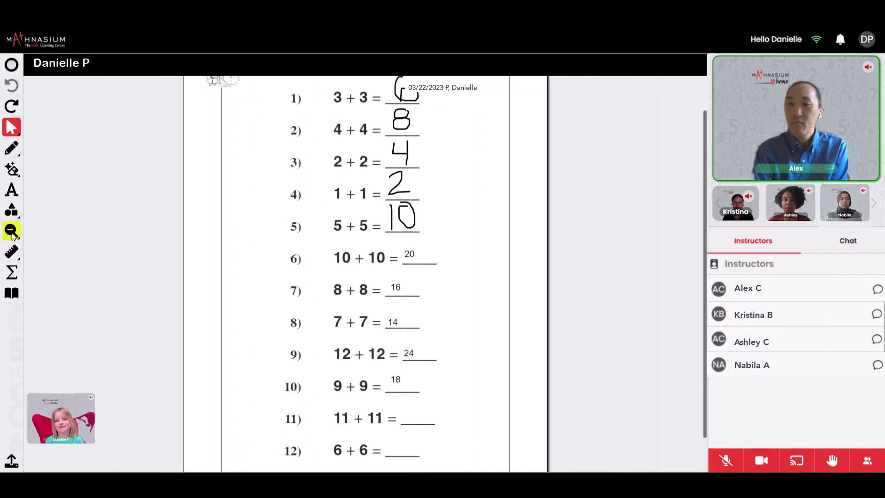
left_click(38, 233)
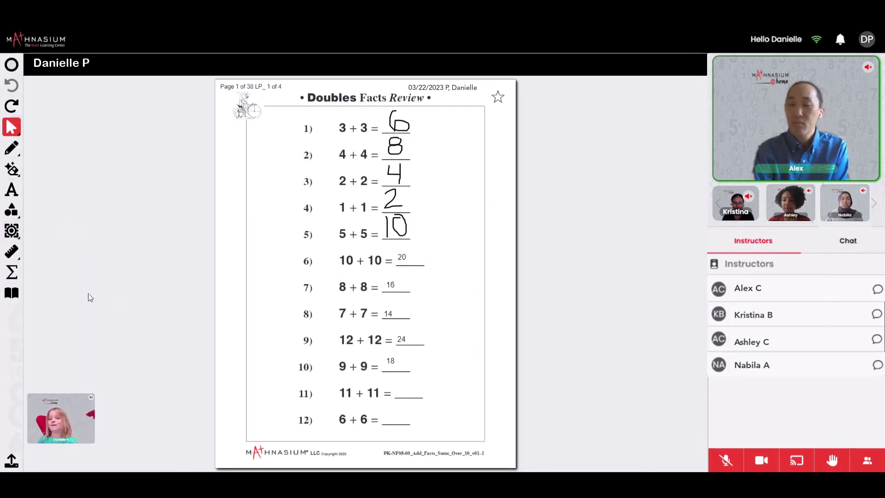
- Place a ruler on the worksheet, move it to the left margin and rotate it diagonally
left_click(12, 253)
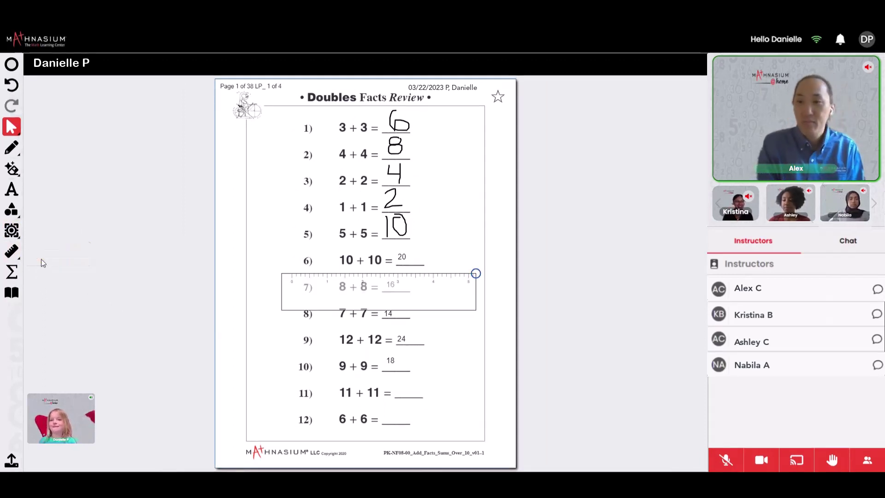
left_click_drag(377, 290, 141, 255)
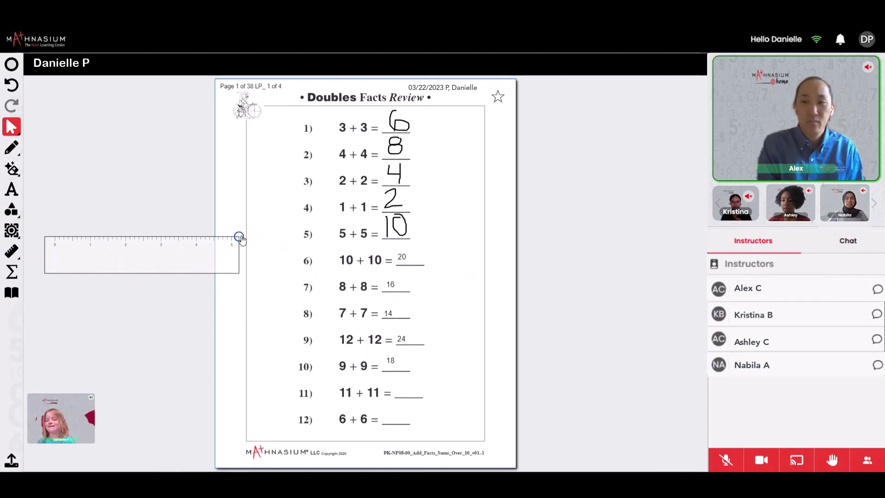
mouse_move(239, 238)
left_mouse_down()
mouse_move(184, 335)
mouse_move(682, 228)
mouse_move(567, 240)
mouse_move(644, 241)
left_mouse_up()
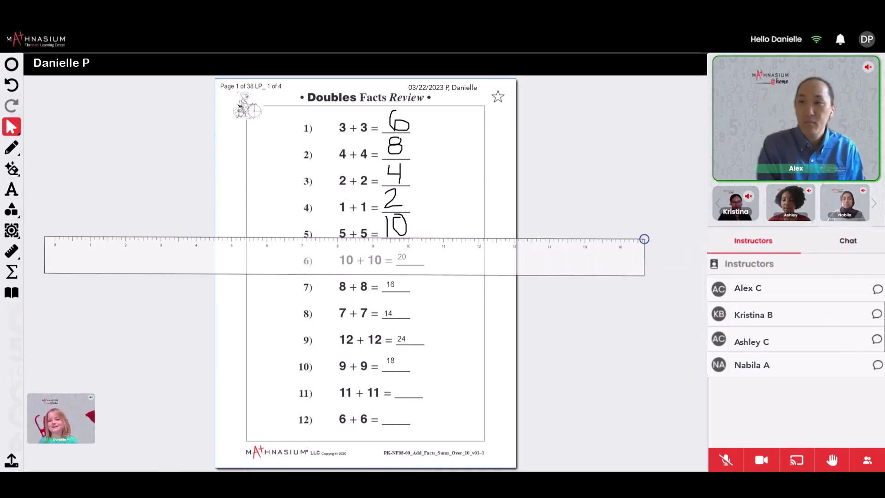
- Swap to the protractor, move it left of the page and rotate it around
left_click(12, 252)
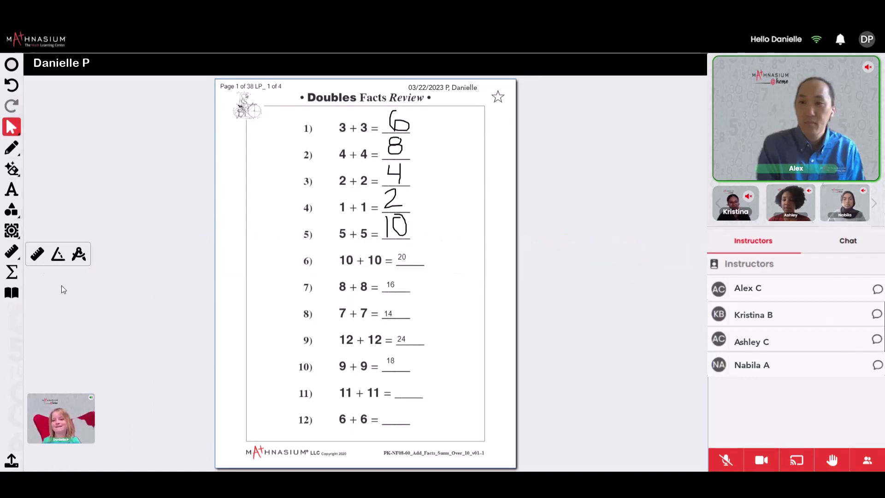
left_click(58, 255)
left_click_drag(371, 260, 118, 239)
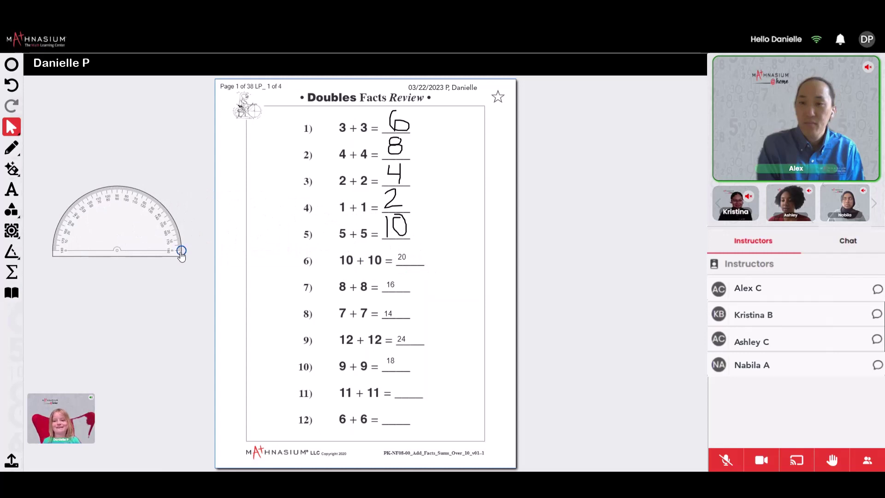
left_click_drag(181, 251, 195, 253)
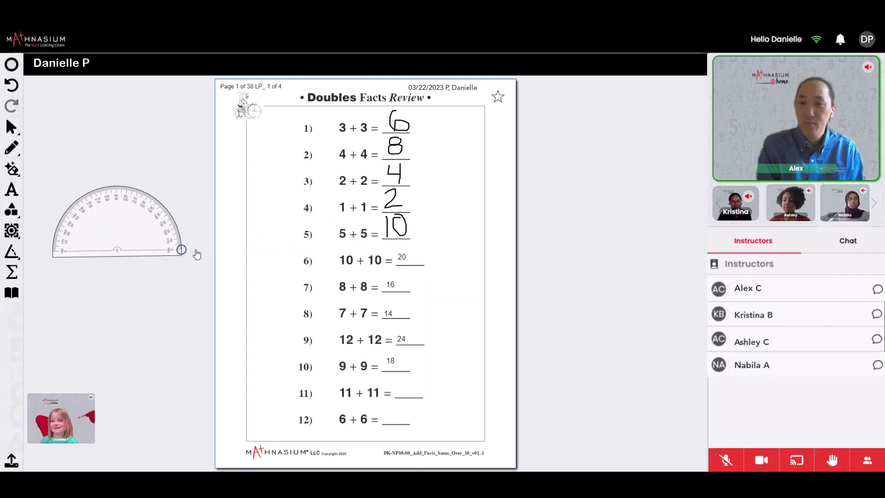
- Dismiss the protractor and browse the lesson thumbnails, viewing page 2 (Missing Addends) and page 3
key("Escape")
left_click(13, 293)
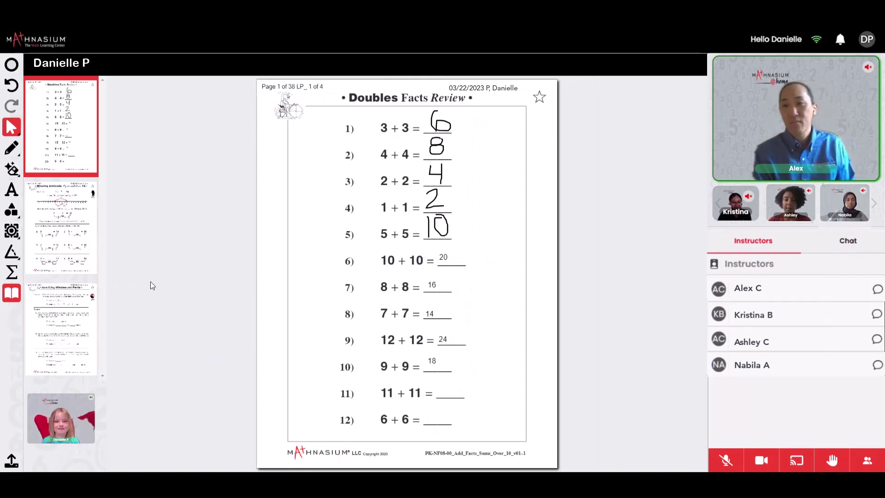
left_click(64, 233)
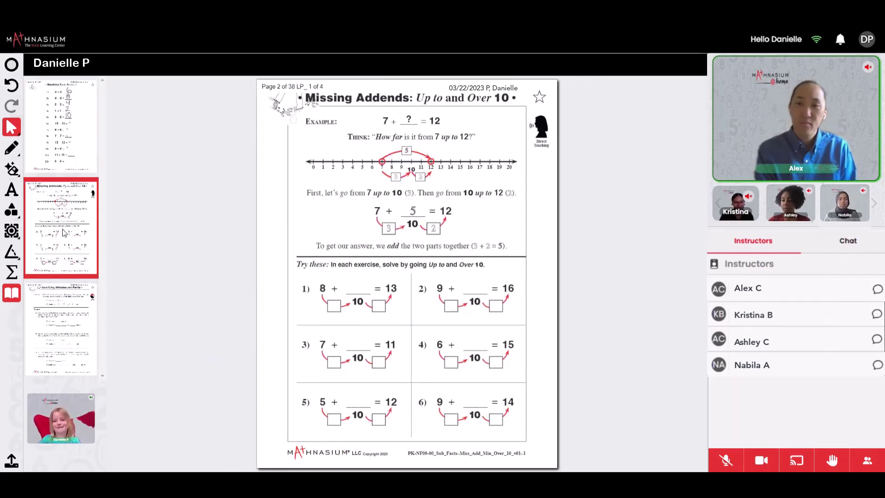
left_click(75, 343)
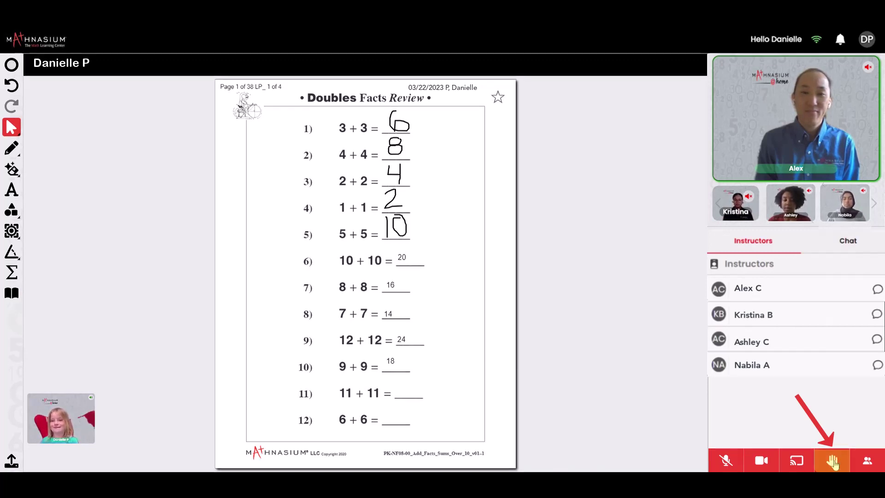
- Re-raise the hand signal and send 'I need help' in the Chat
left_click(833, 461)
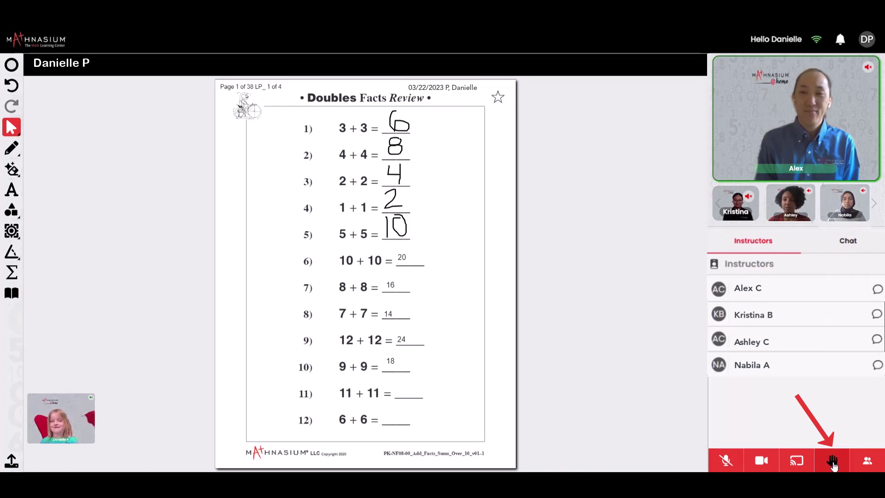
left_click(833, 461)
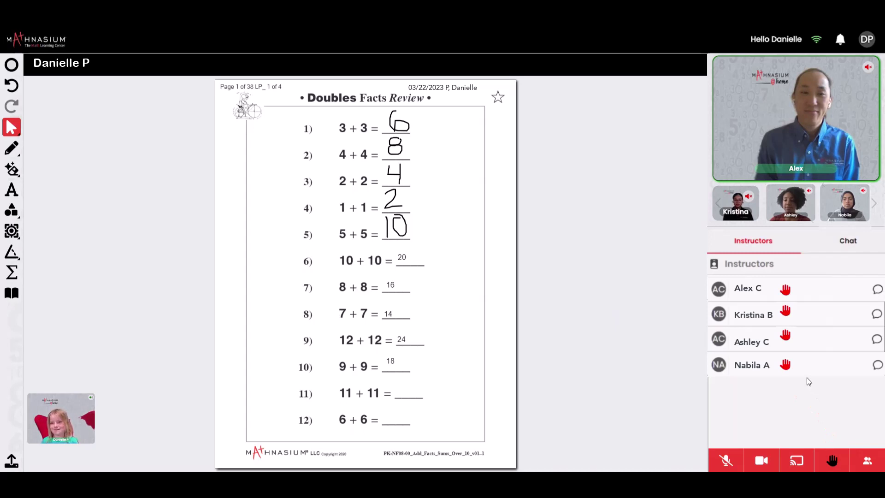
left_click(848, 240)
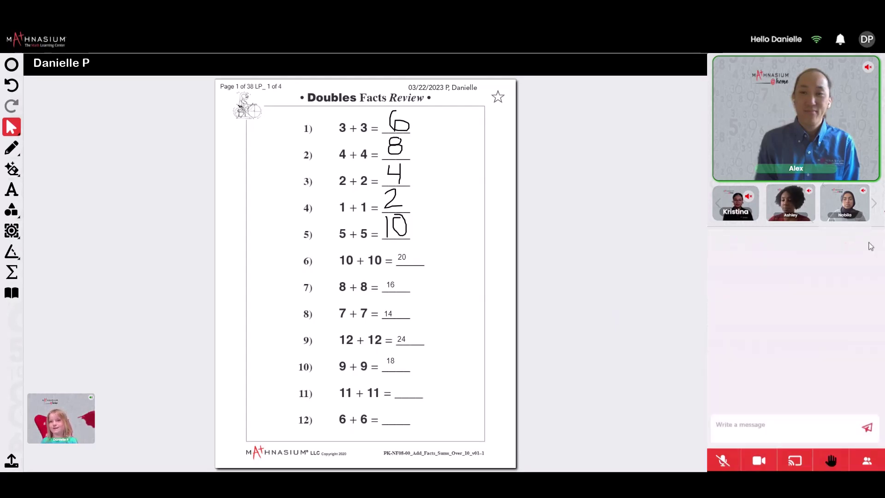
left_click(805, 434)
type("I need help")
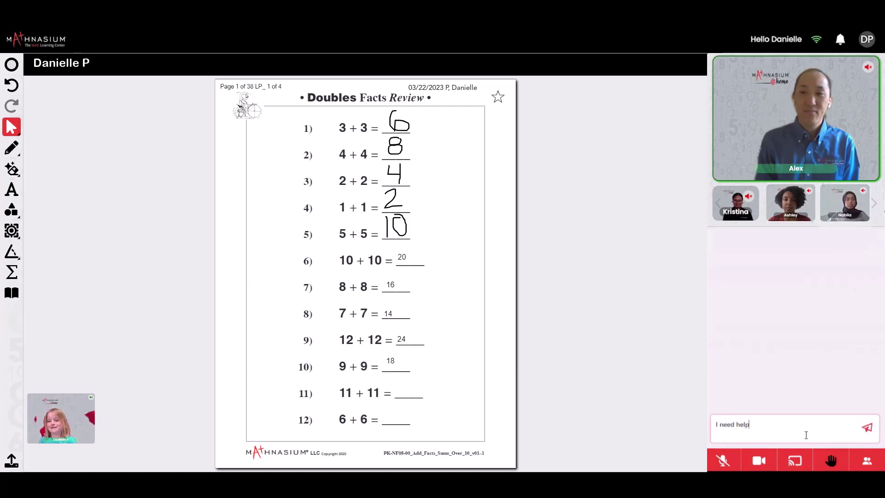
key("Return")
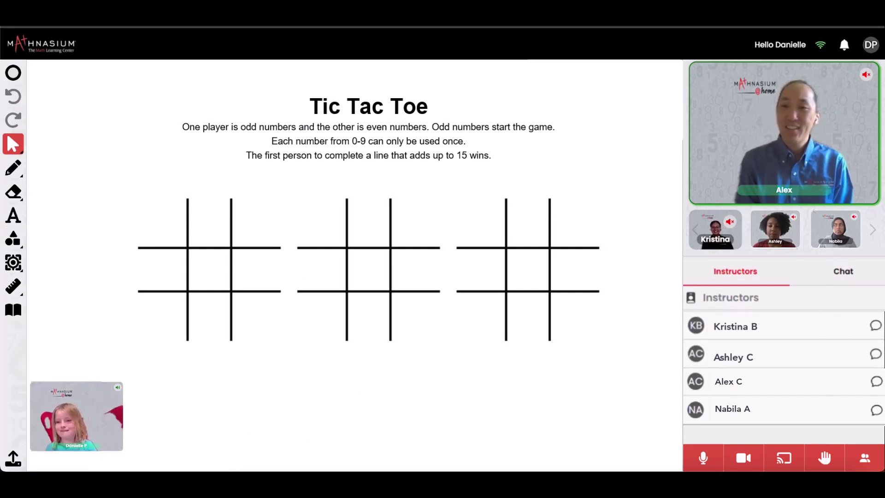
- Open the DP avatar's account menu to reach Log Out
left_click(871, 44)
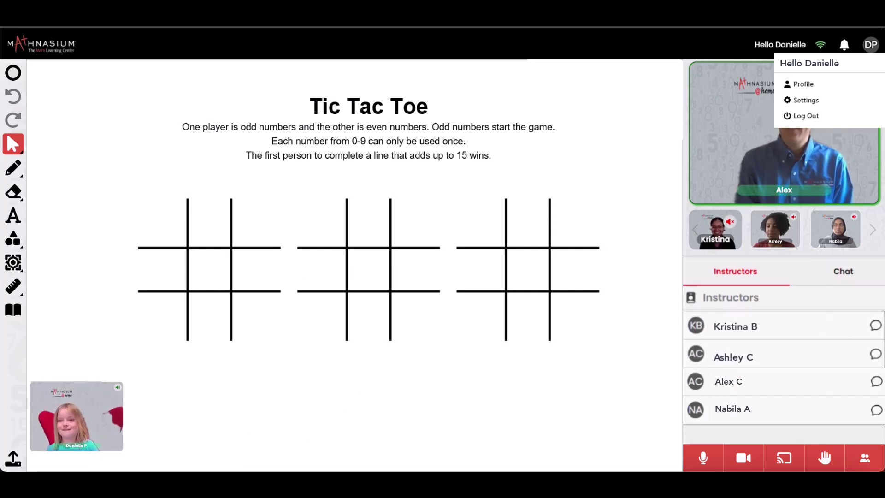